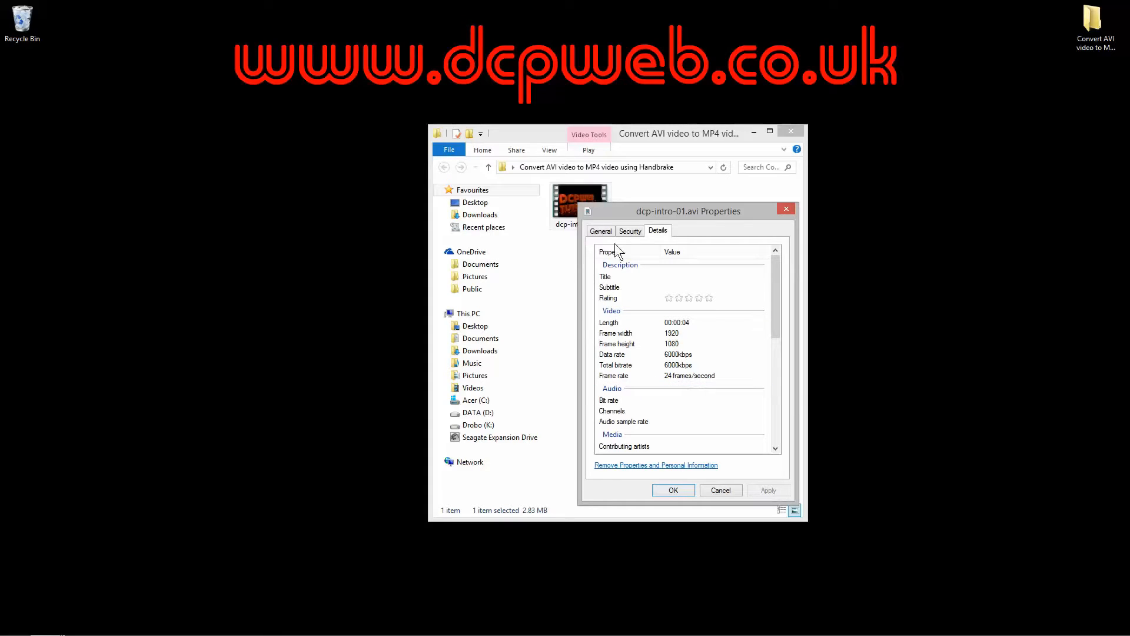
Review the video details of dcp-intro-01.avi, close its properties, and play the clip to check it.
left_click_drag(614, 209, 723, 249)
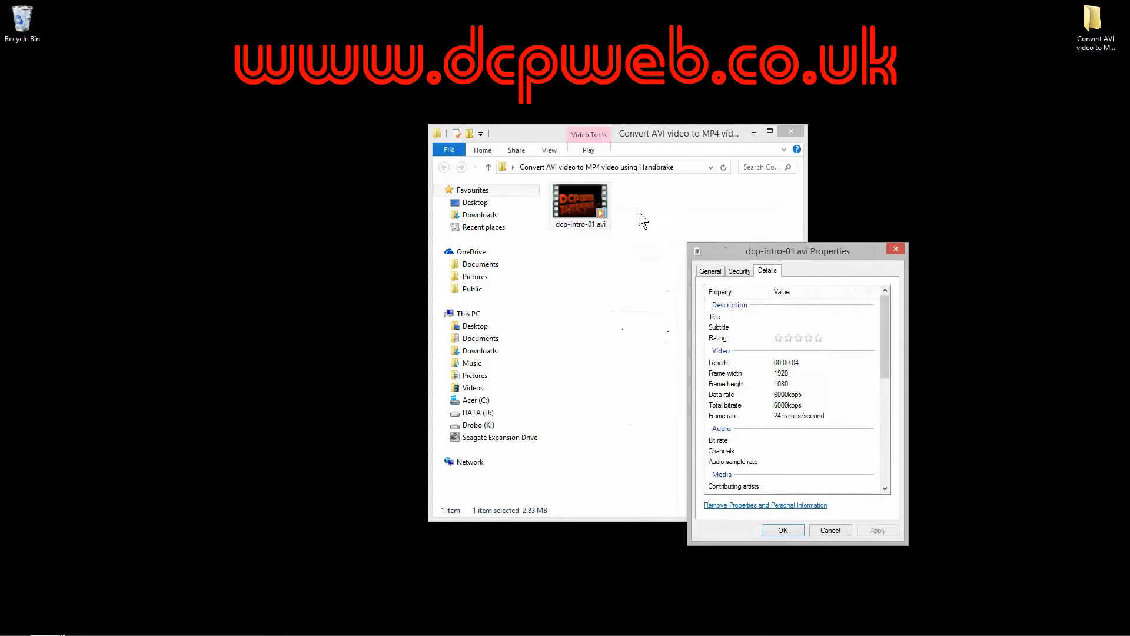
left_click(783, 530)
double_click(584, 194)
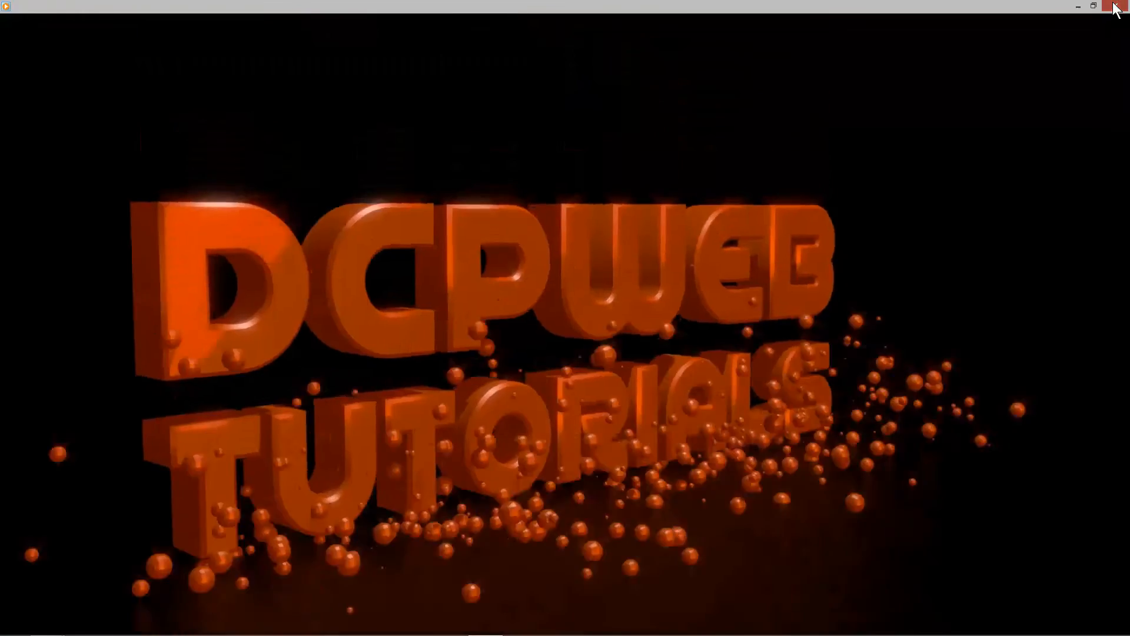
left_click(1116, 7)
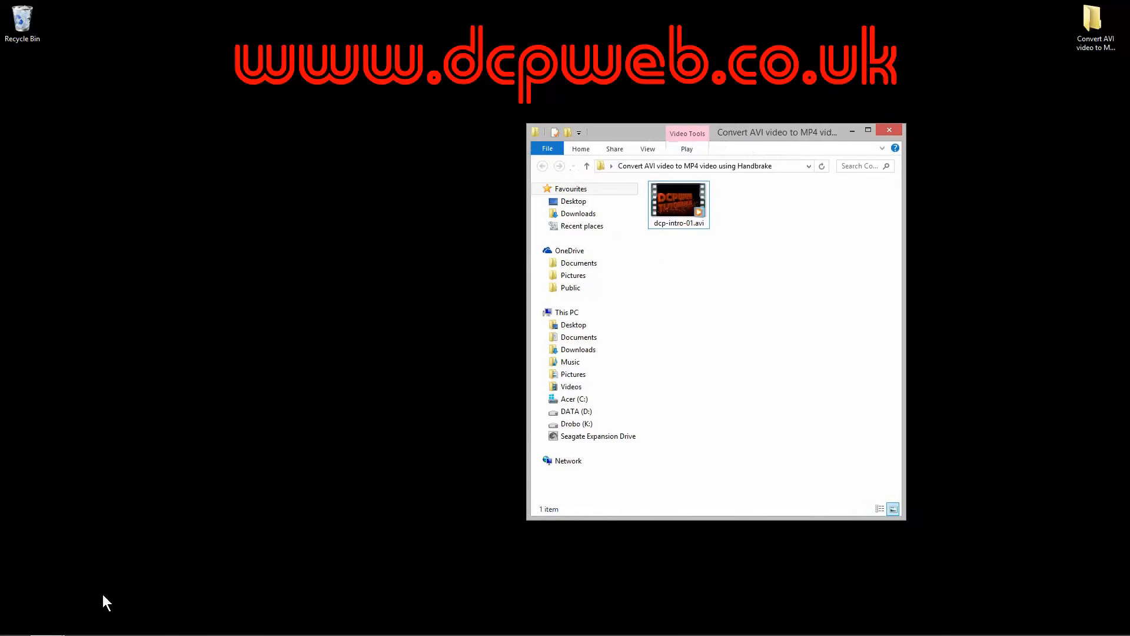
Switch to Firefox, go to google.co.uk and search for handbrake.
left_click(13, 623)
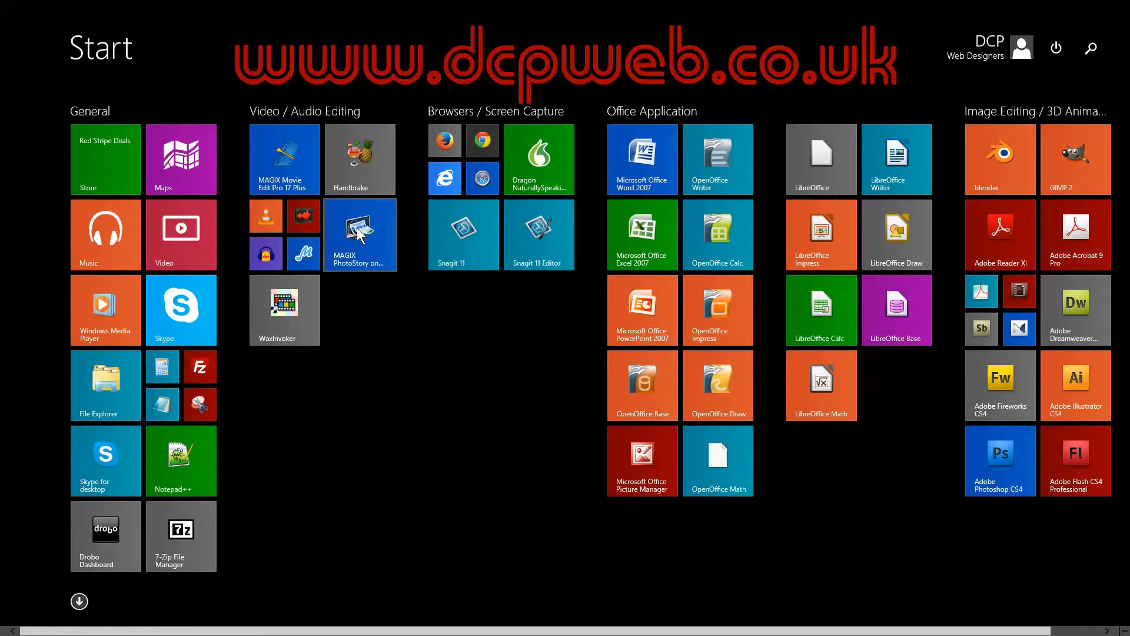
left_click(436, 144)
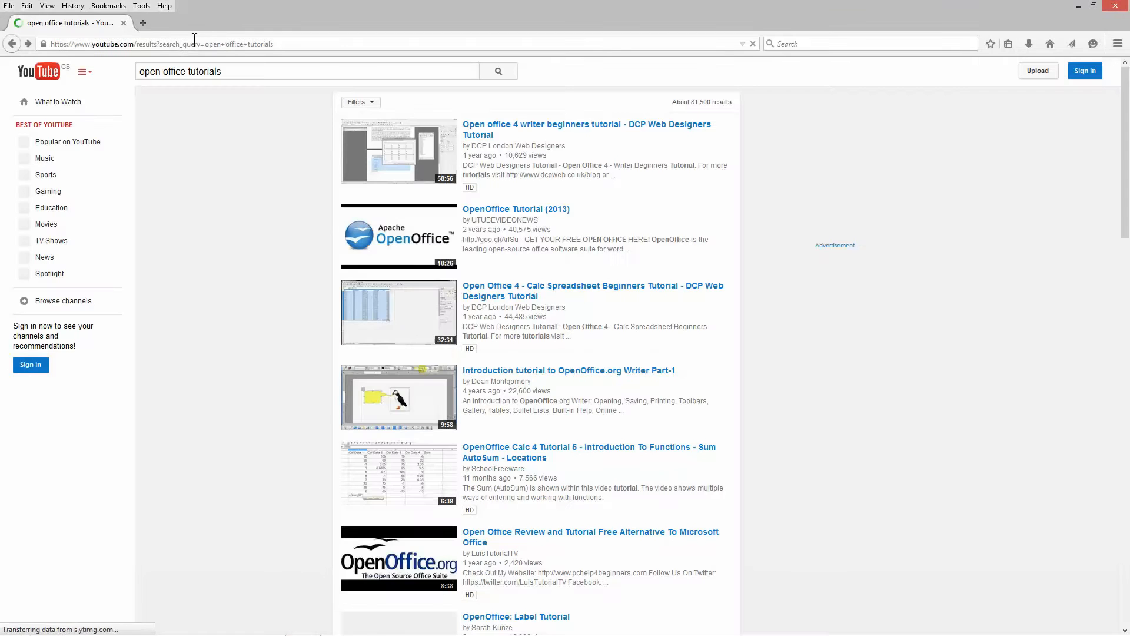
left_click(196, 41)
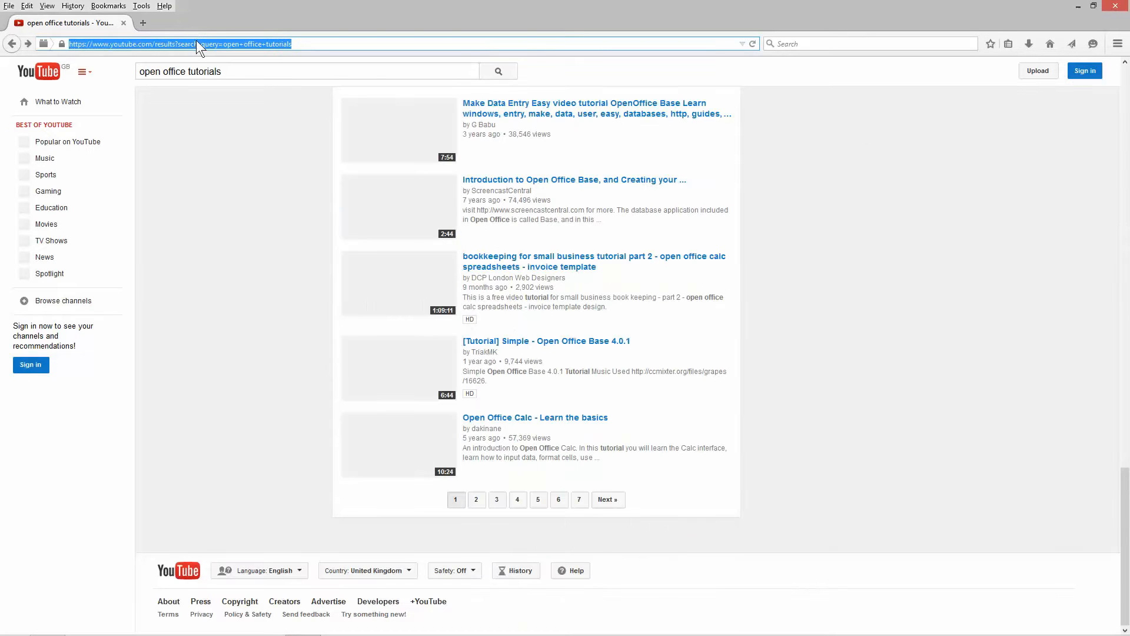
type("google.co.uk/")
key("Return")
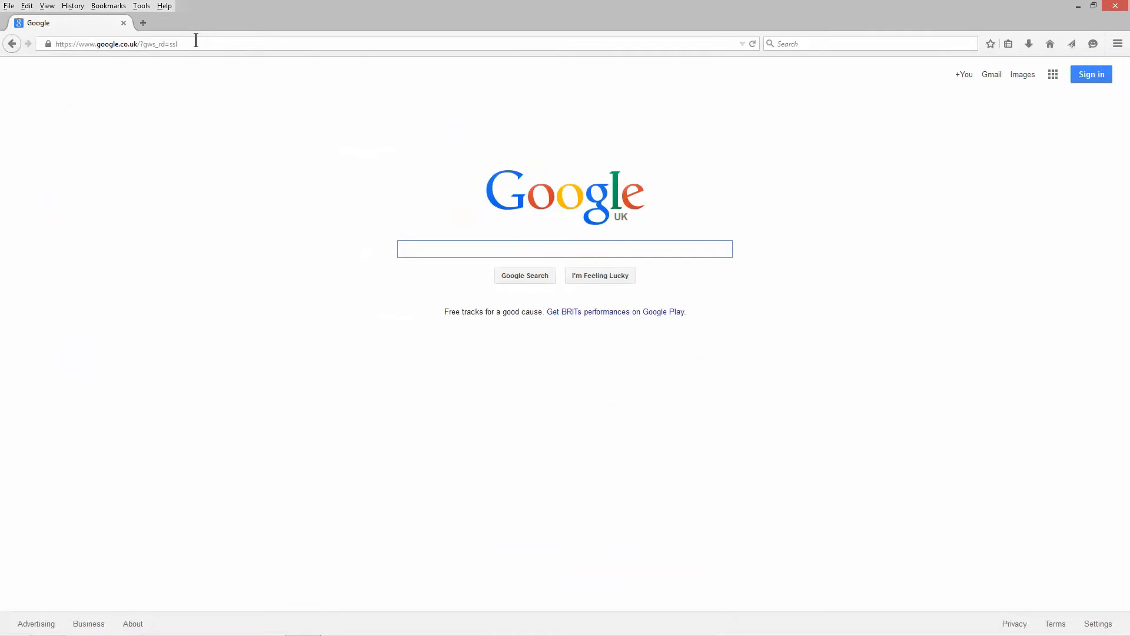
type("hand")
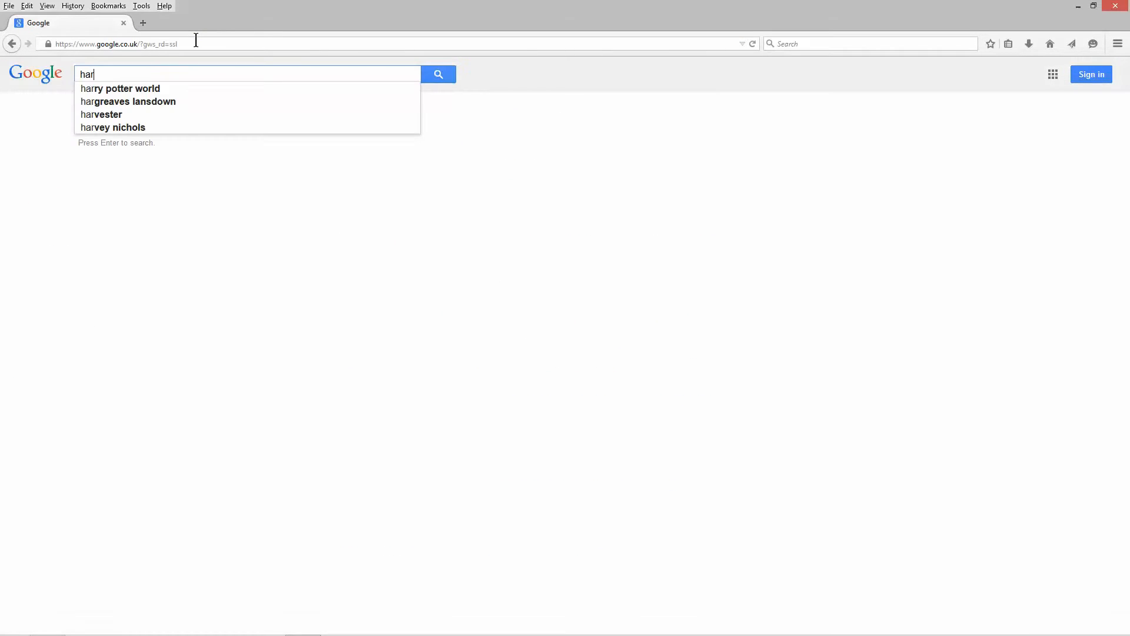
type("brake")
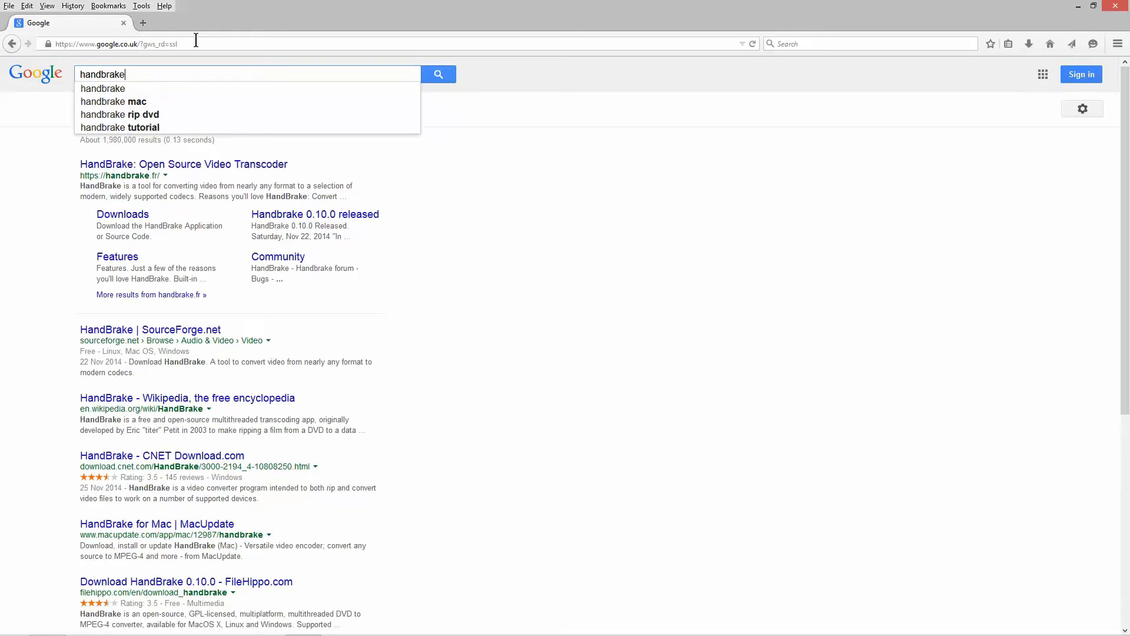
key("Return")
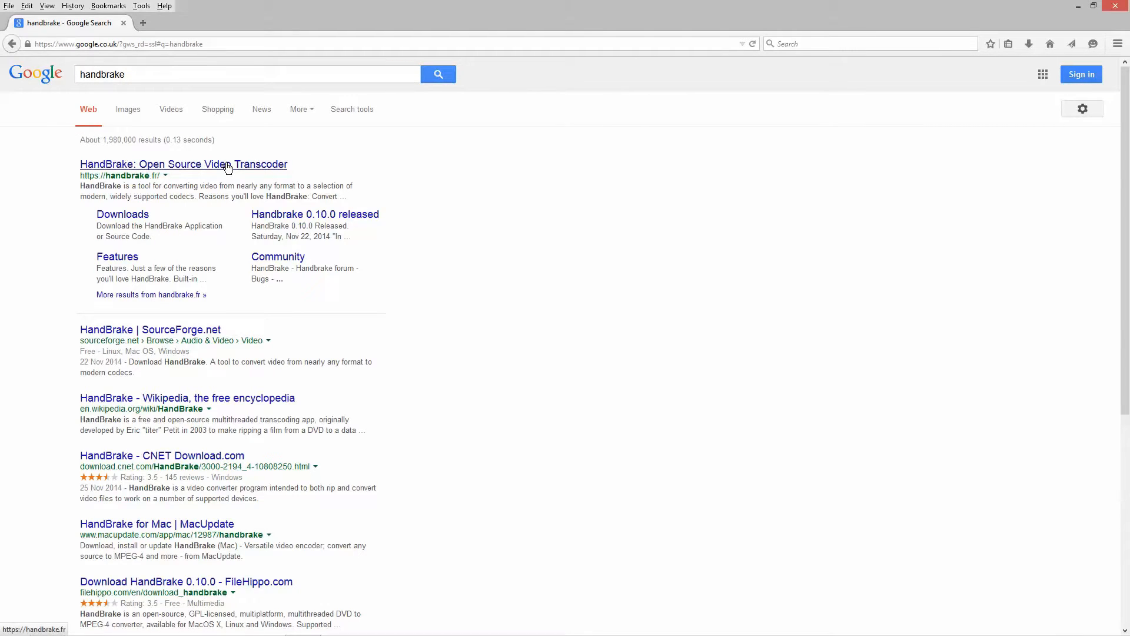
View the HandBrake website's Downloads page from the search results, including its address, and close the browser.
left_click(131, 216)
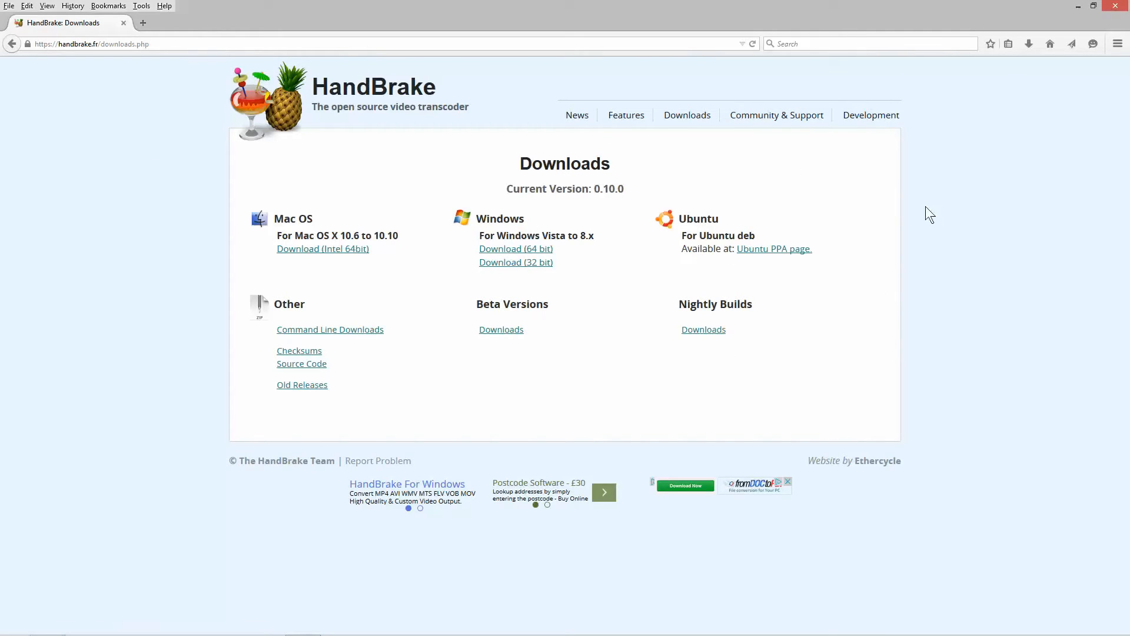
left_click(1116, 7)
left_click(67, 47)
left_click_drag(70, 44, 216, 44)
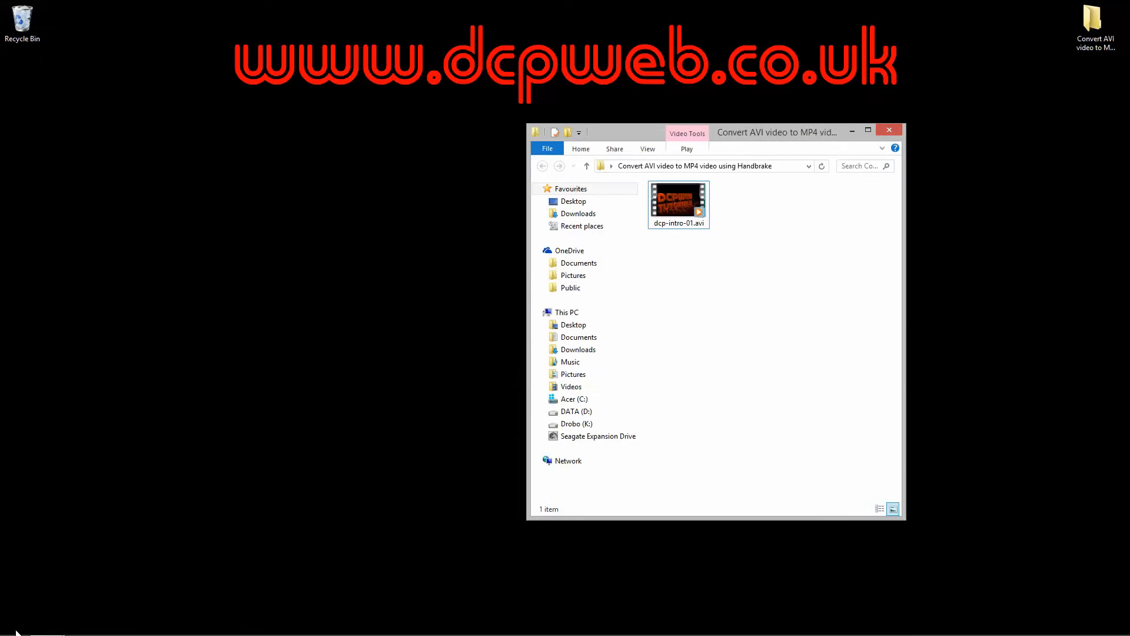
Launch HandBrake and move its window so that part of the video folder's window shows beside it.
left_click(16, 633)
left_click(360, 163)
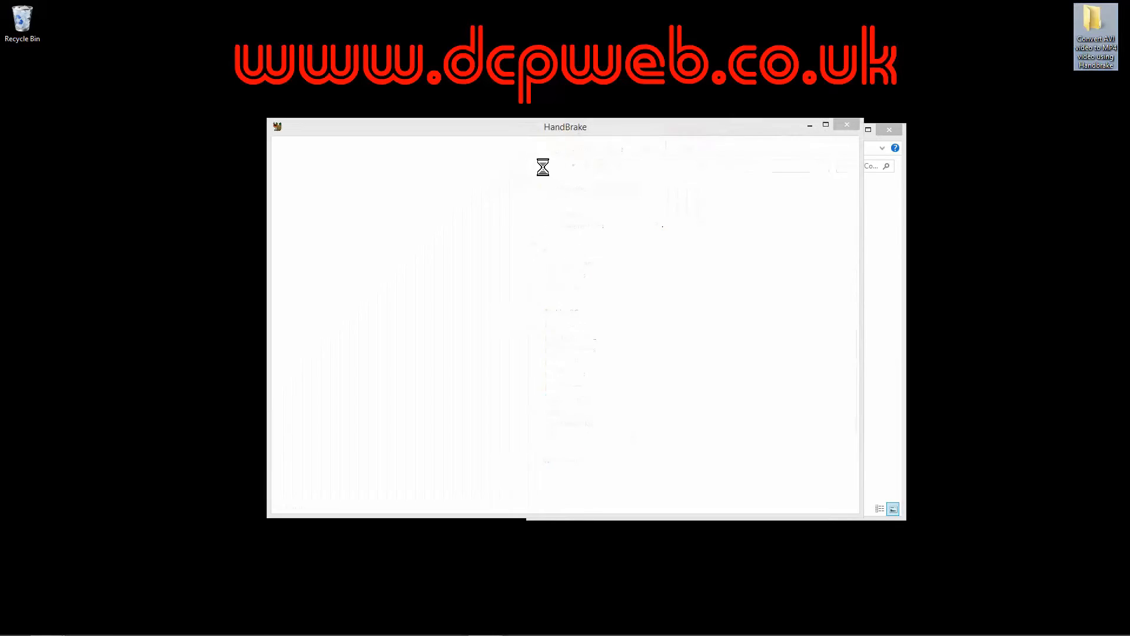
left_click_drag(553, 128, 374, 132)
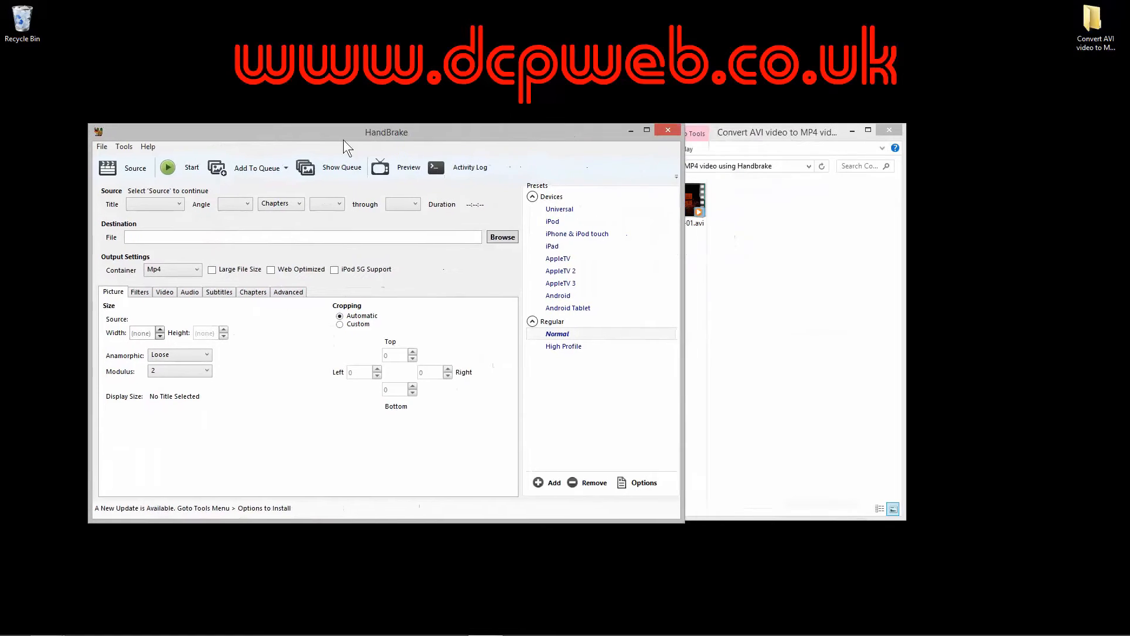
Load dcp-intro-01.avi from the Desktop folder "Convert AVI video to MP4 video using Handbrake" as the source file.
left_click(134, 171)
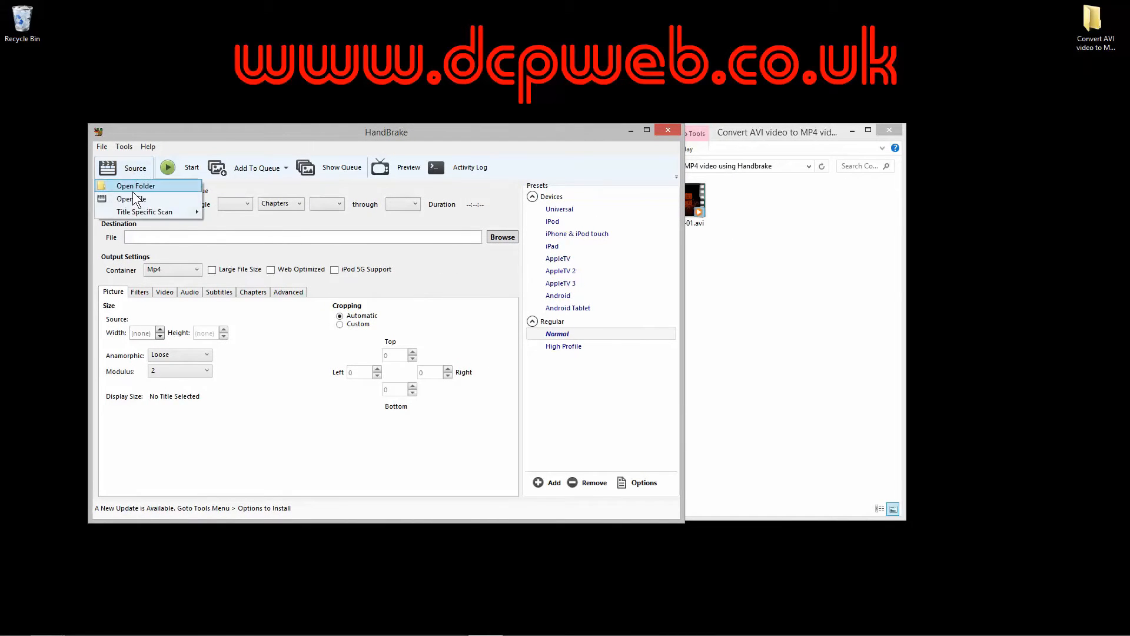
left_click(134, 202)
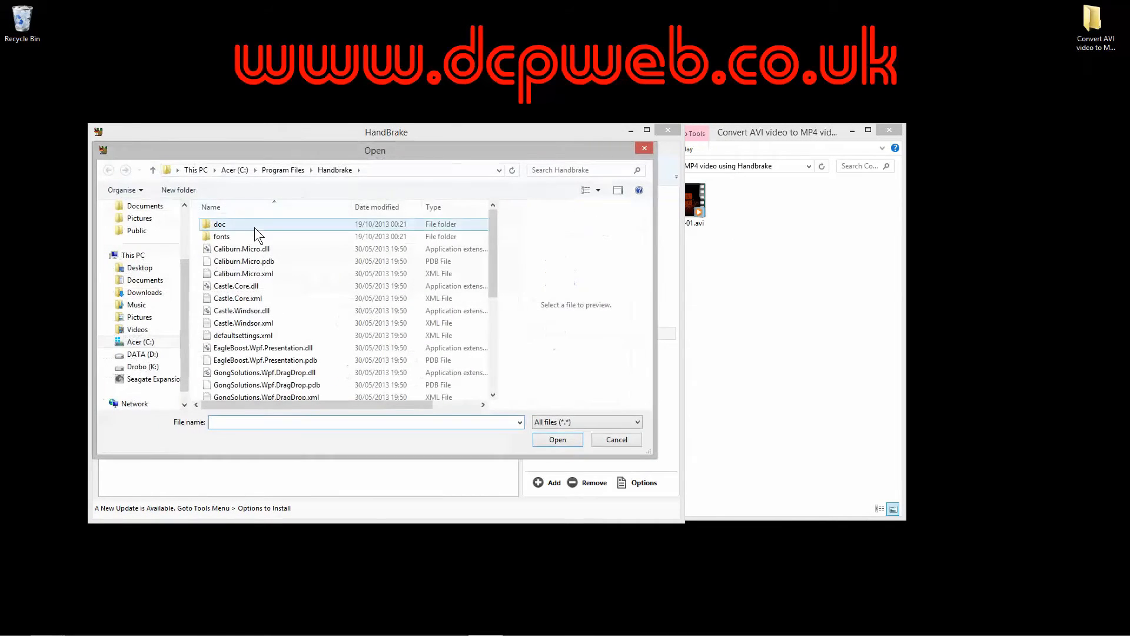
left_click(158, 268)
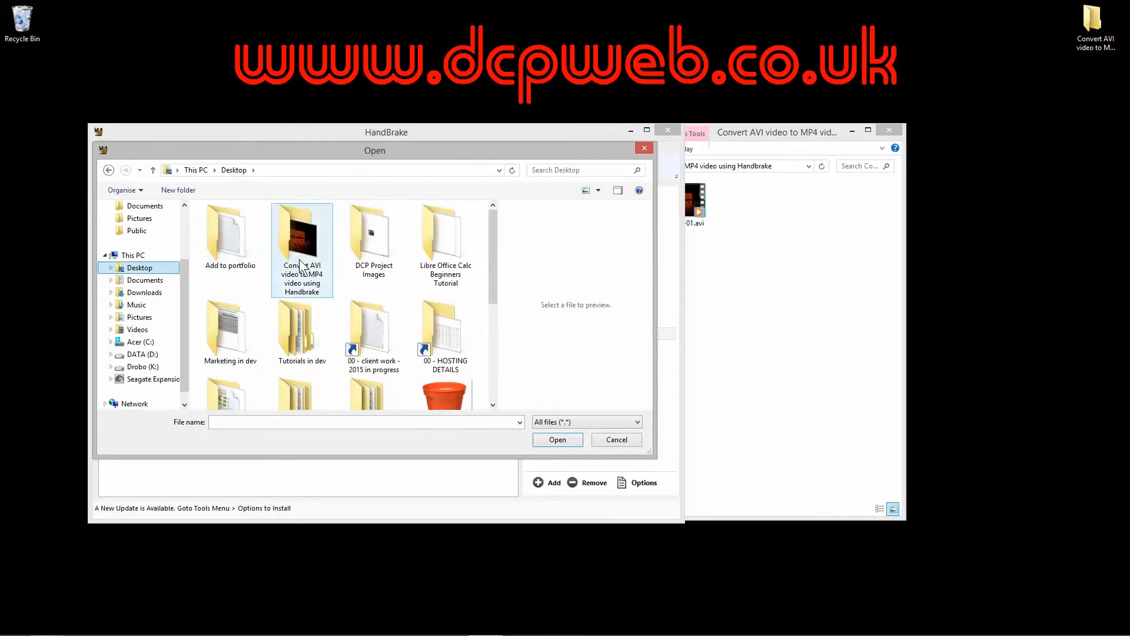
double_click(281, 253)
left_click(230, 226)
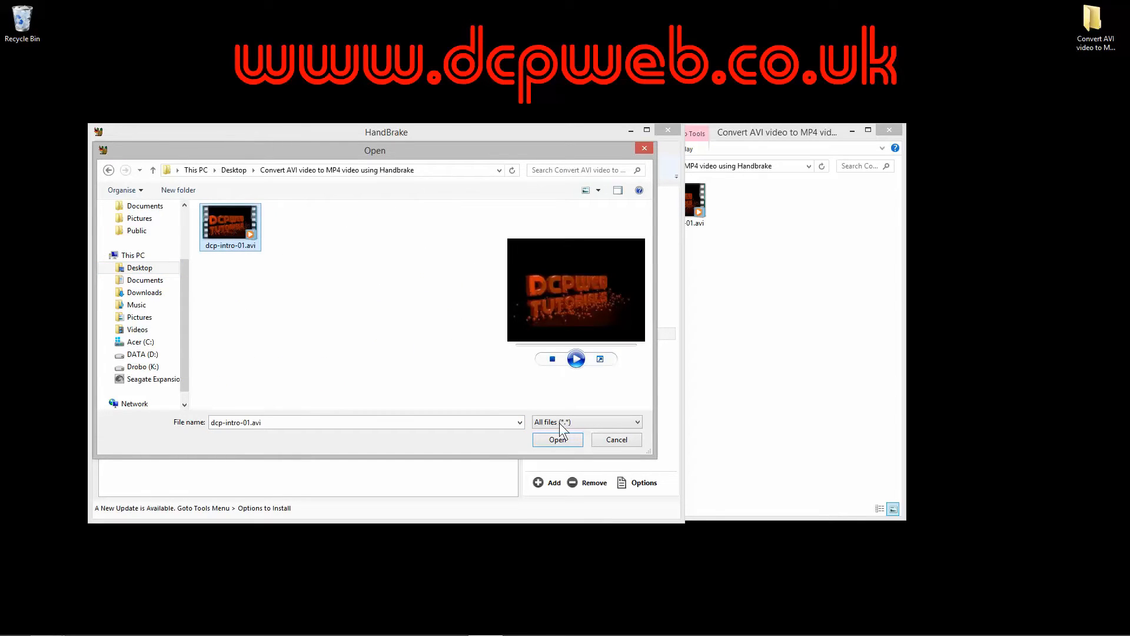
left_click(567, 437)
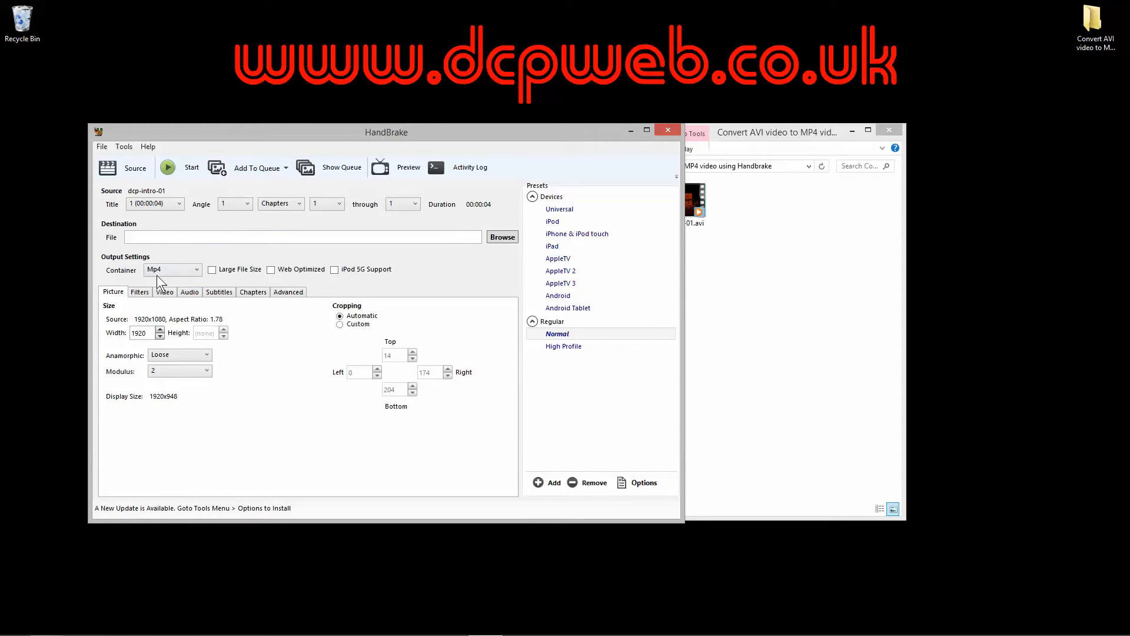
Set the picture's Anamorphic option to Strict and use custom cropping with the top and bottom values at 0.
left_click(176, 355)
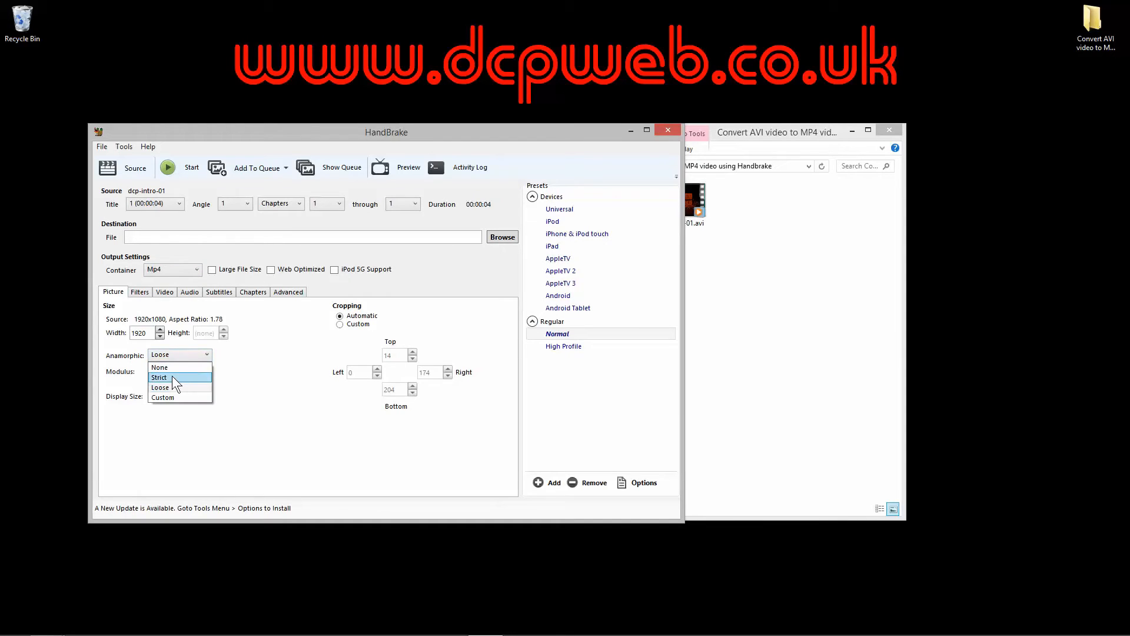
left_click(174, 378)
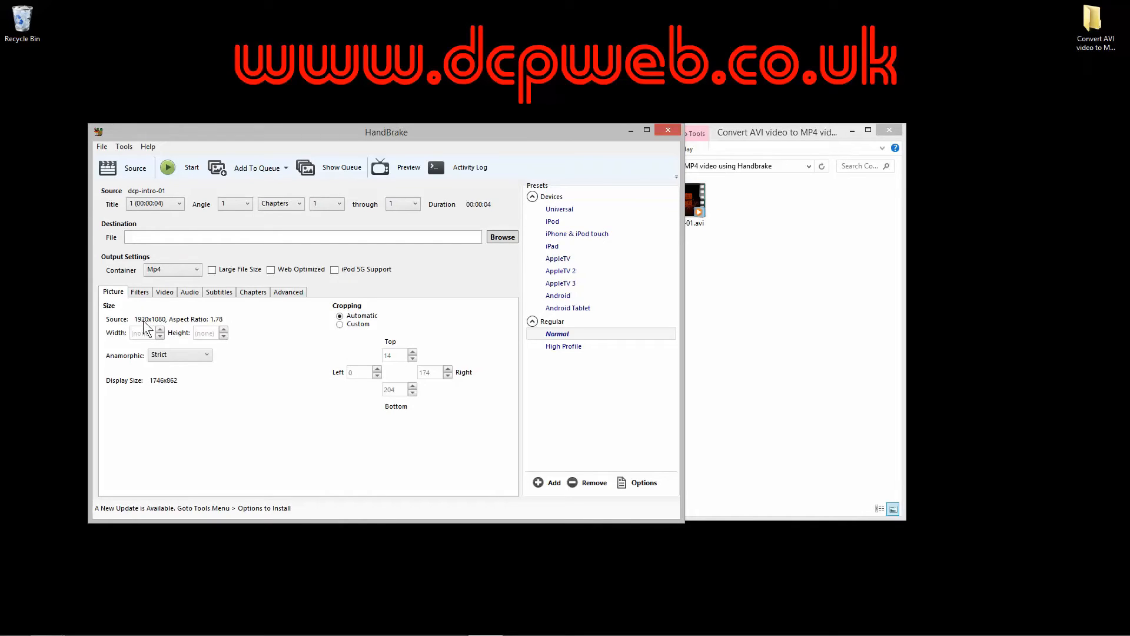
left_click(340, 324)
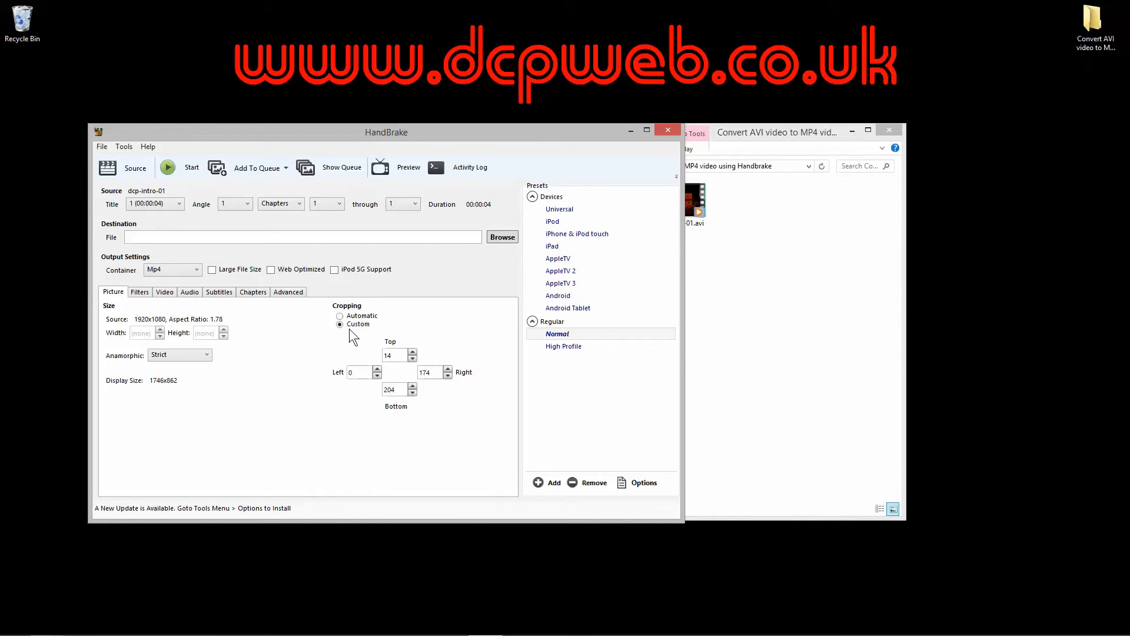
double_click(394, 355)
type("00")
double_click(394, 390)
type("0")
Configure the video encoding to H.264 (x264), a constant framerate of 30 FPS and constant quality RF 0.
left_click(165, 292)
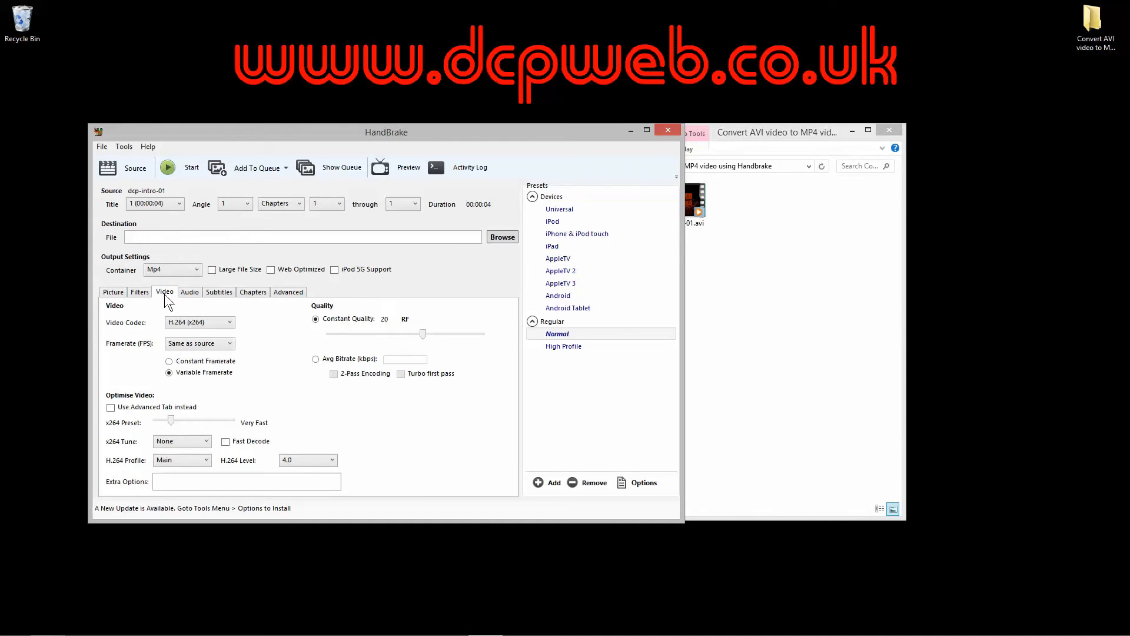
left_click(188, 323)
left_click(191, 328)
left_click(196, 345)
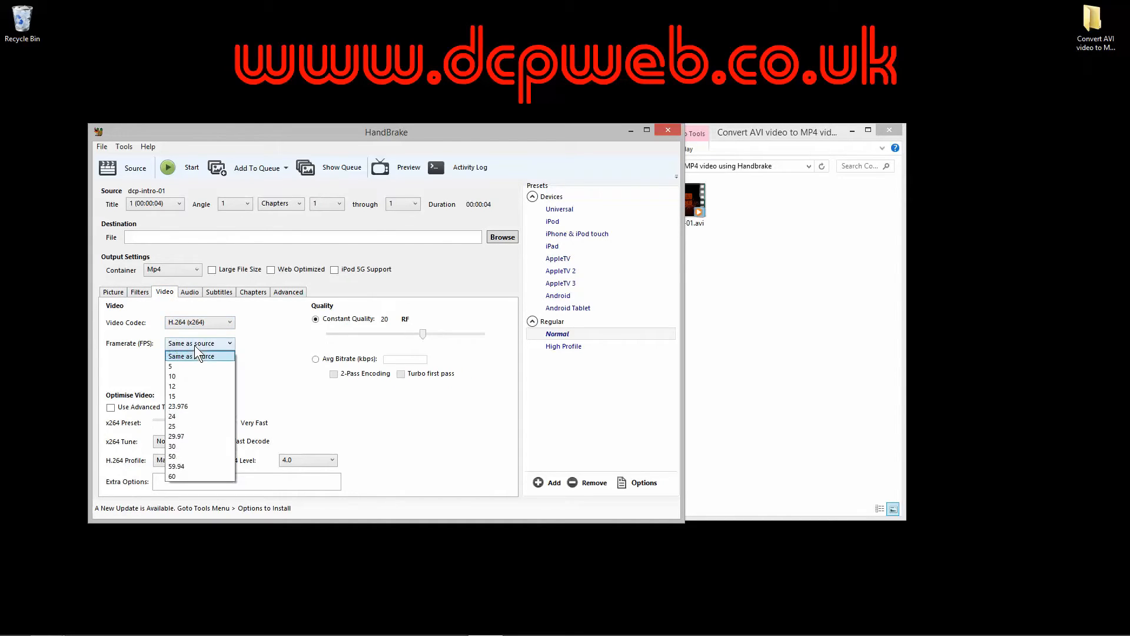
left_click(185, 447)
left_click(169, 362)
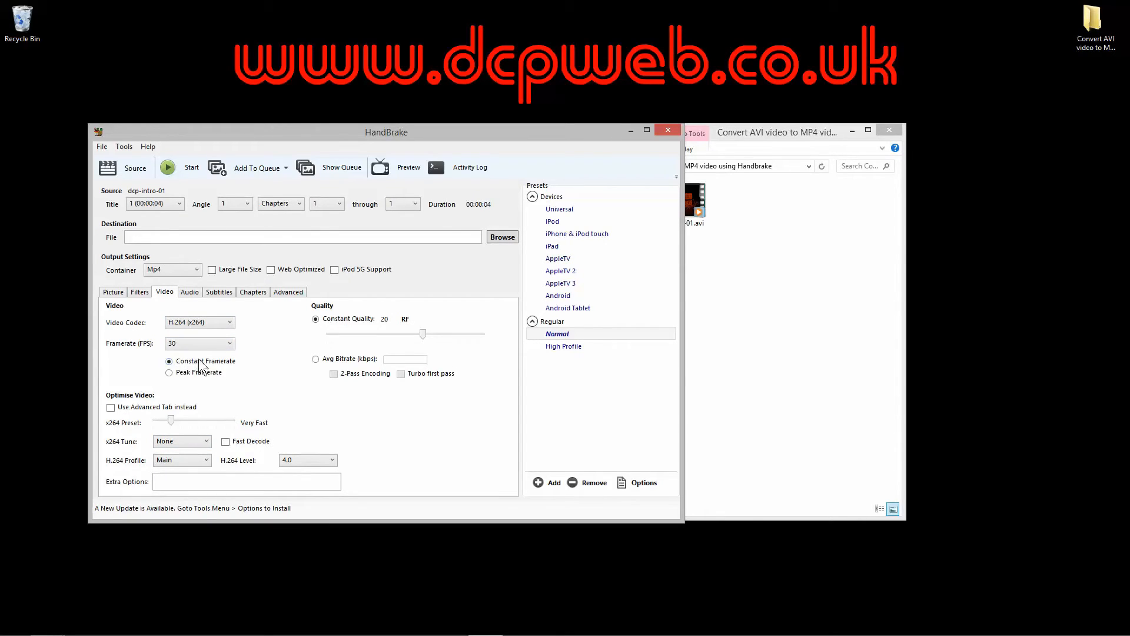
left_click_drag(424, 333, 494, 340)
Set the destination to an MP4 file named dcp-intro-01 in the "Convert AVI video to MP4 video using Handbrake" folder.
left_click(503, 238)
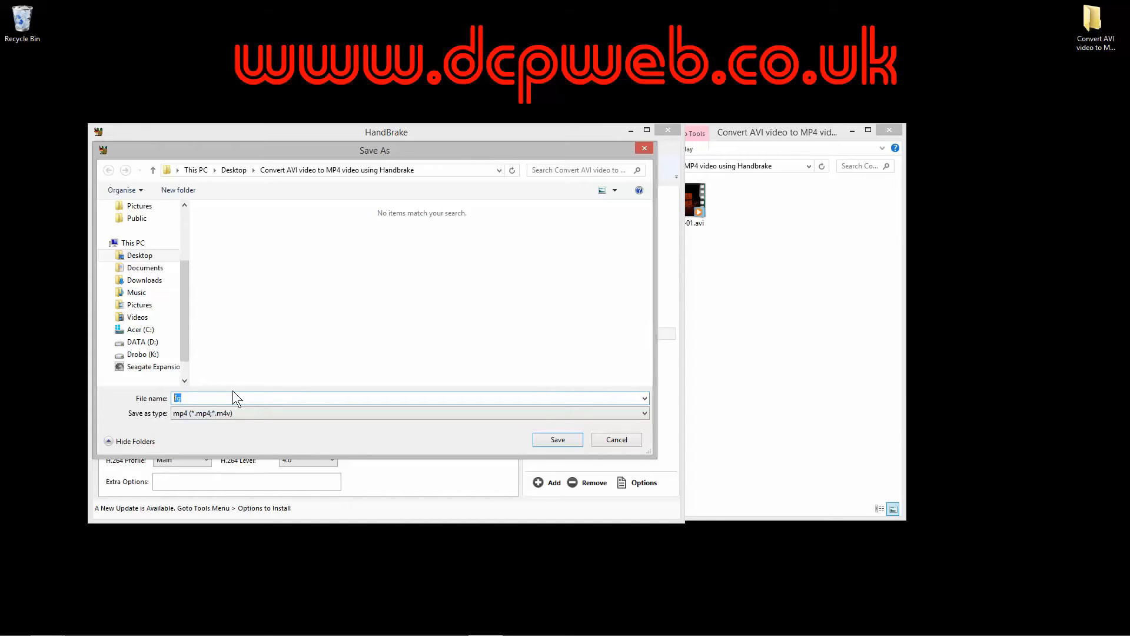
type("dcp-")
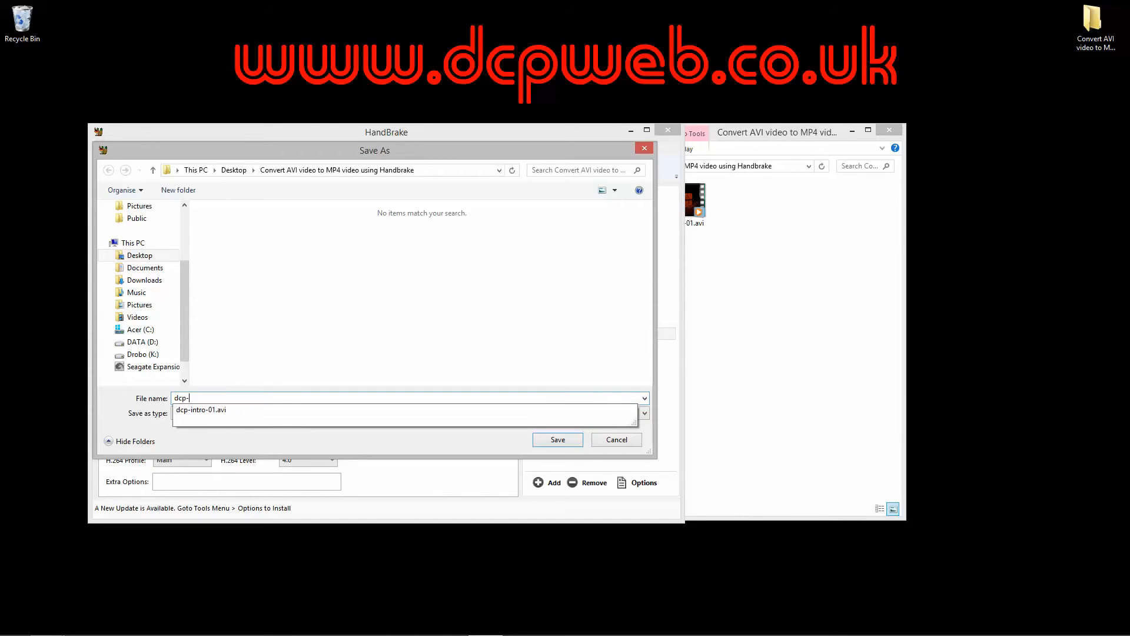
key("Down")
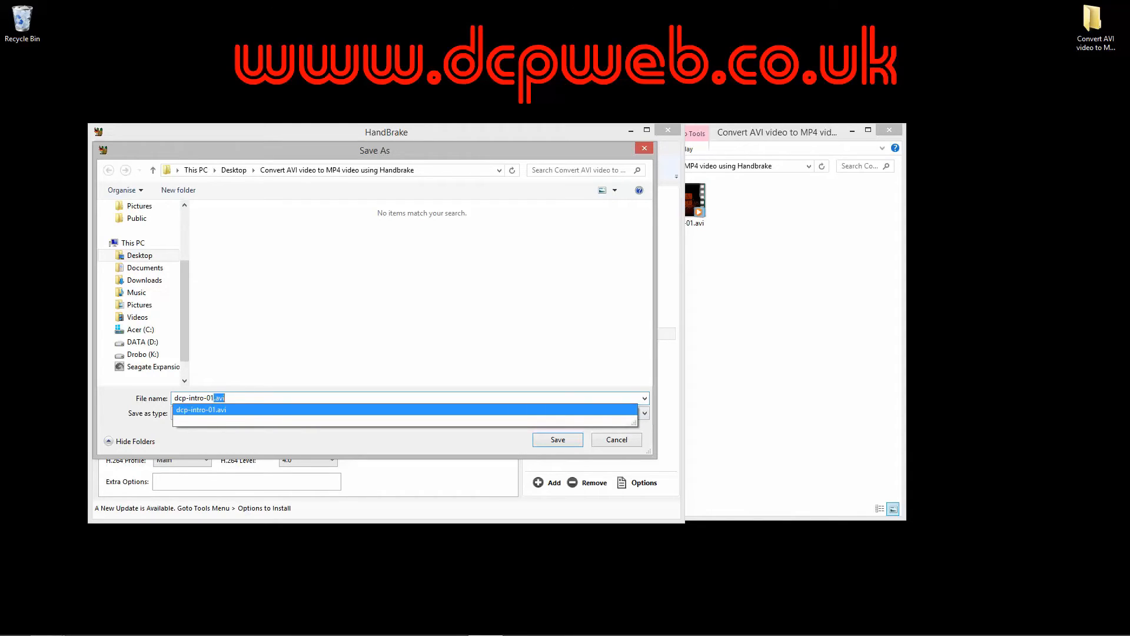
key("BackSpace")
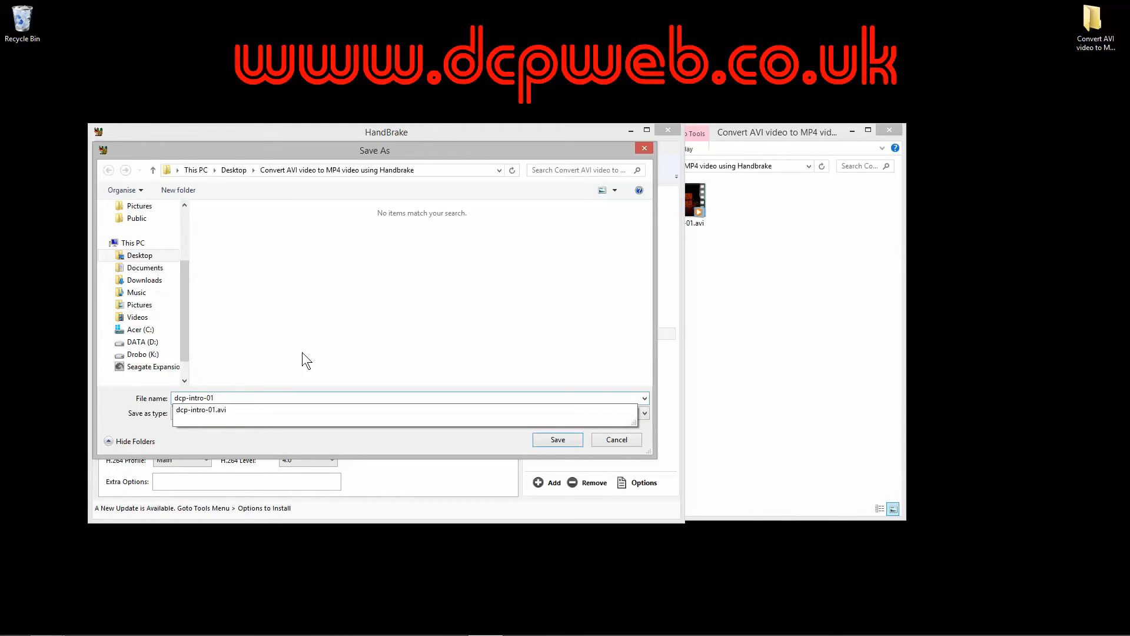
left_click(320, 339)
left_click(552, 440)
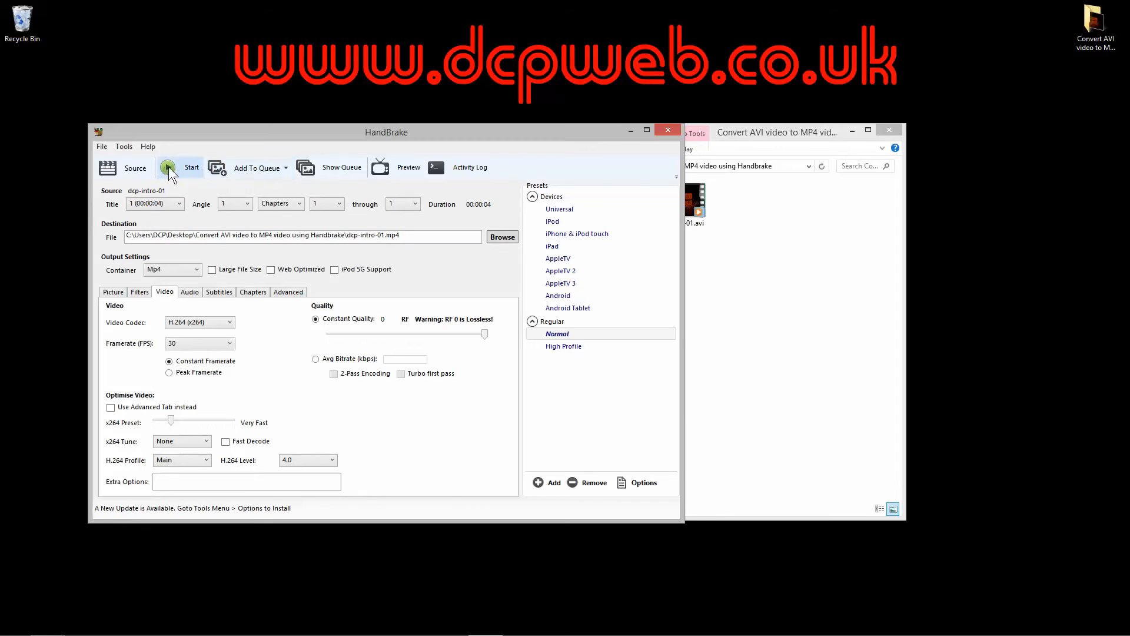
Add the dcp-intro-01 conversion to the queue and start encoding it from the queue window.
left_click(257, 171)
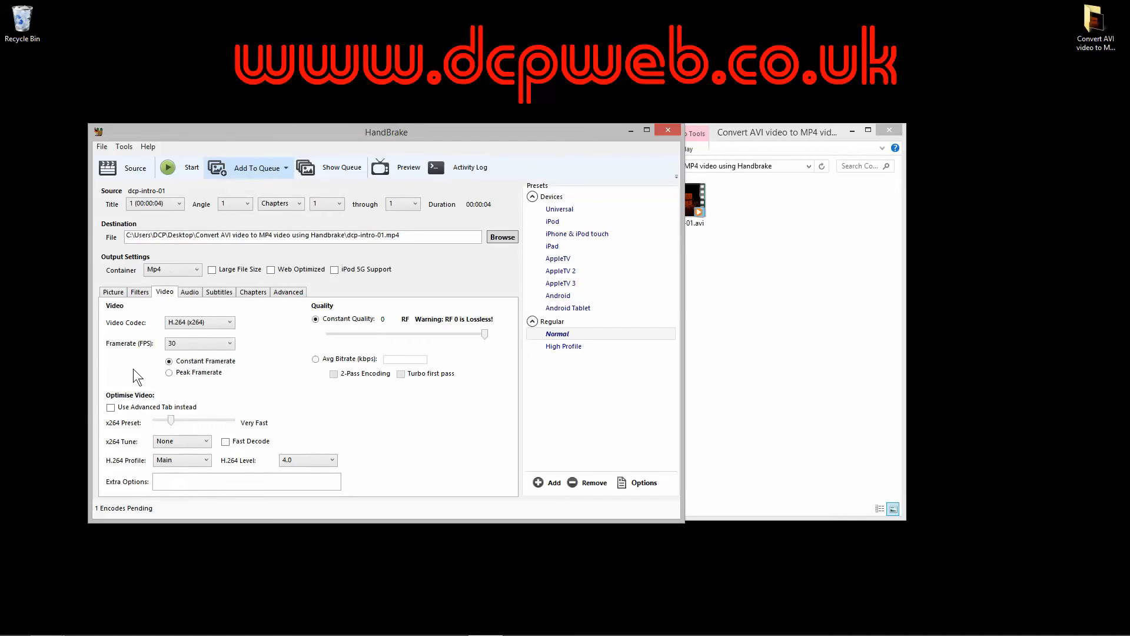
left_click(136, 170)
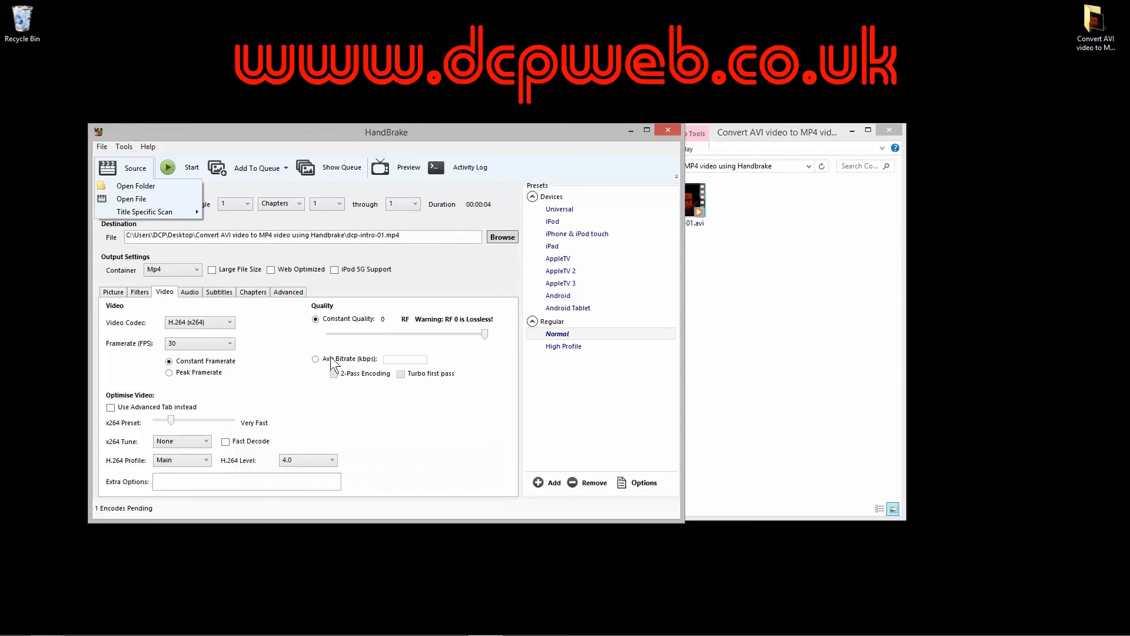
left_click(359, 426)
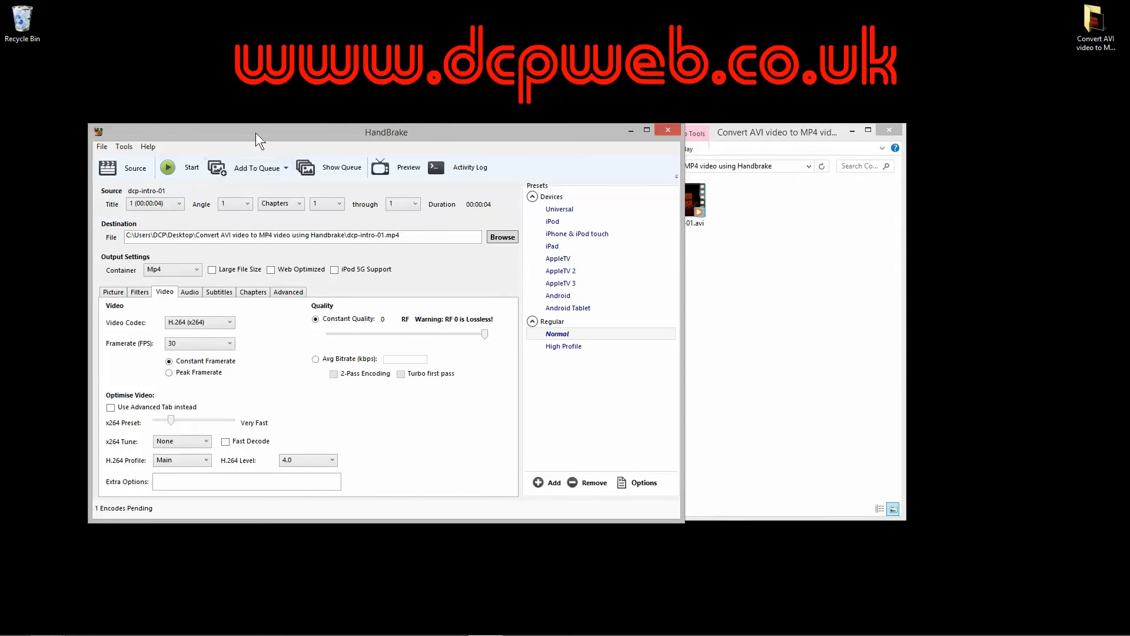
left_click(330, 167)
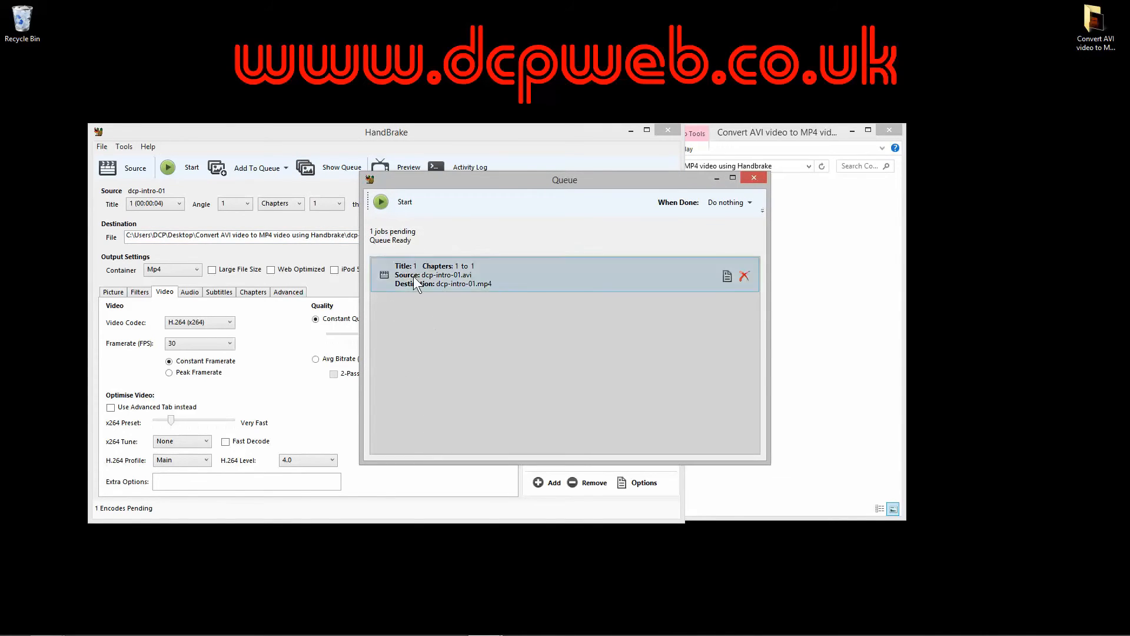
left_click(390, 199)
left_click_drag(468, 182, 356, 189)
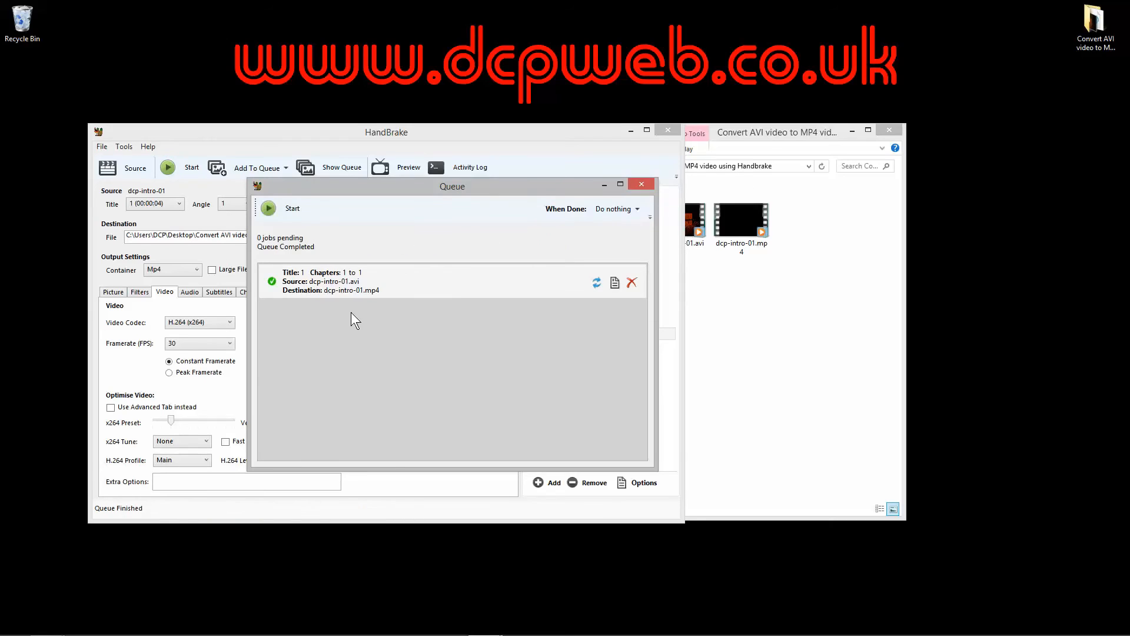
Close the finished encoding queue and exit HandBrake to return to the output folder.
mouse_move(331, 286)
left_click(641, 183)
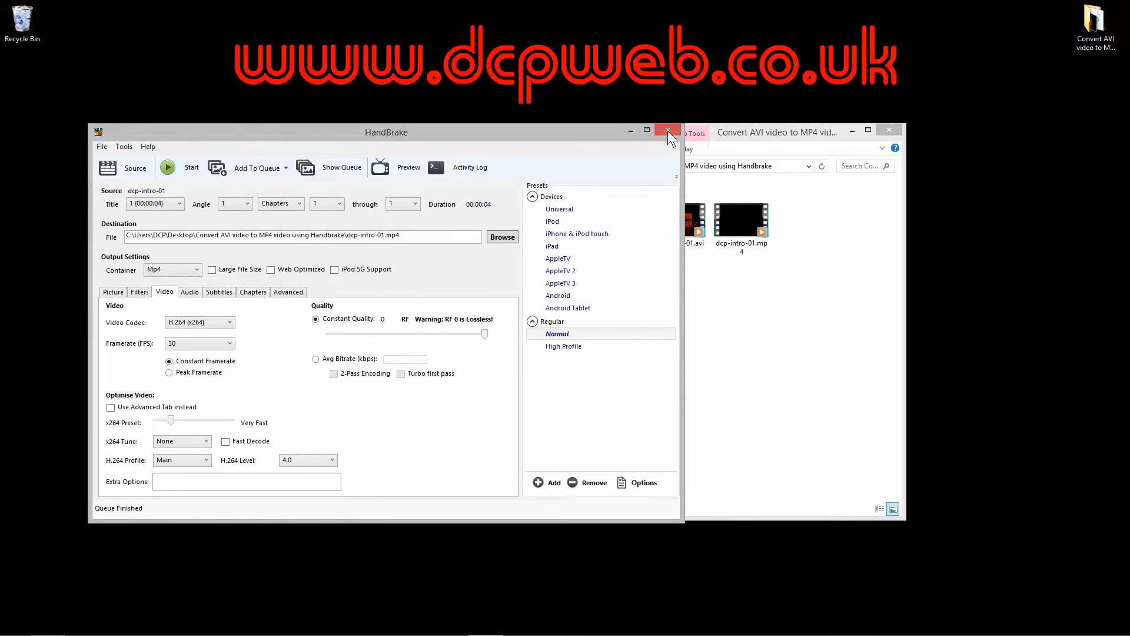
left_click(668, 130)
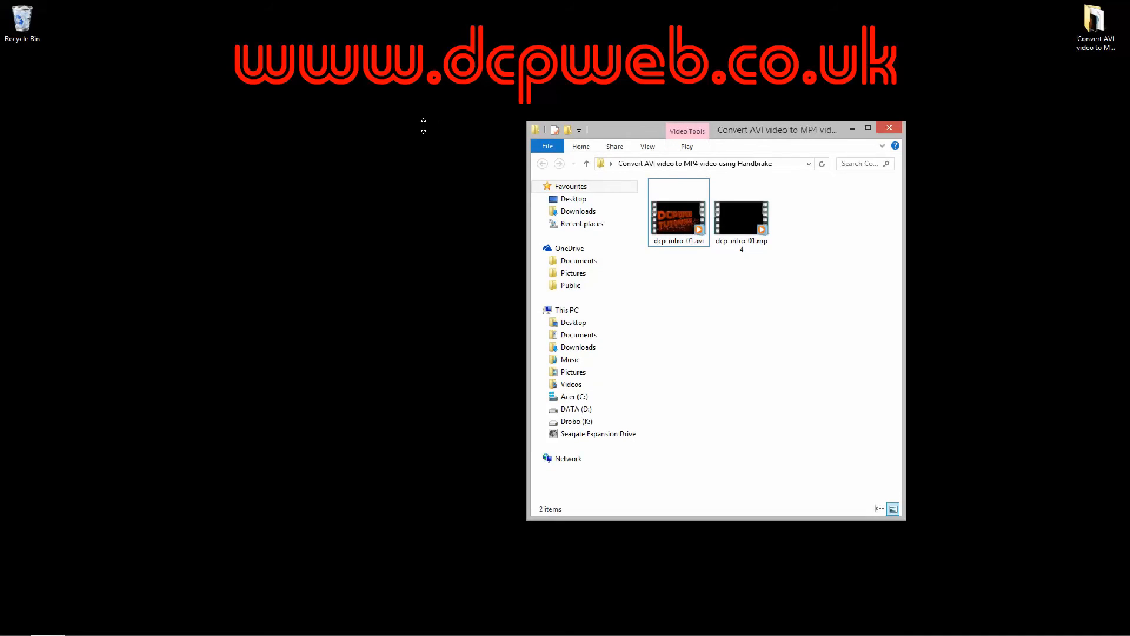
Examine the frame rate, frame width and frame height in the detailed file properties of dcp-intro-01.mp4, leaving the properties closed.
left_click_drag(648, 129, 344, 125)
left_click(438, 223)
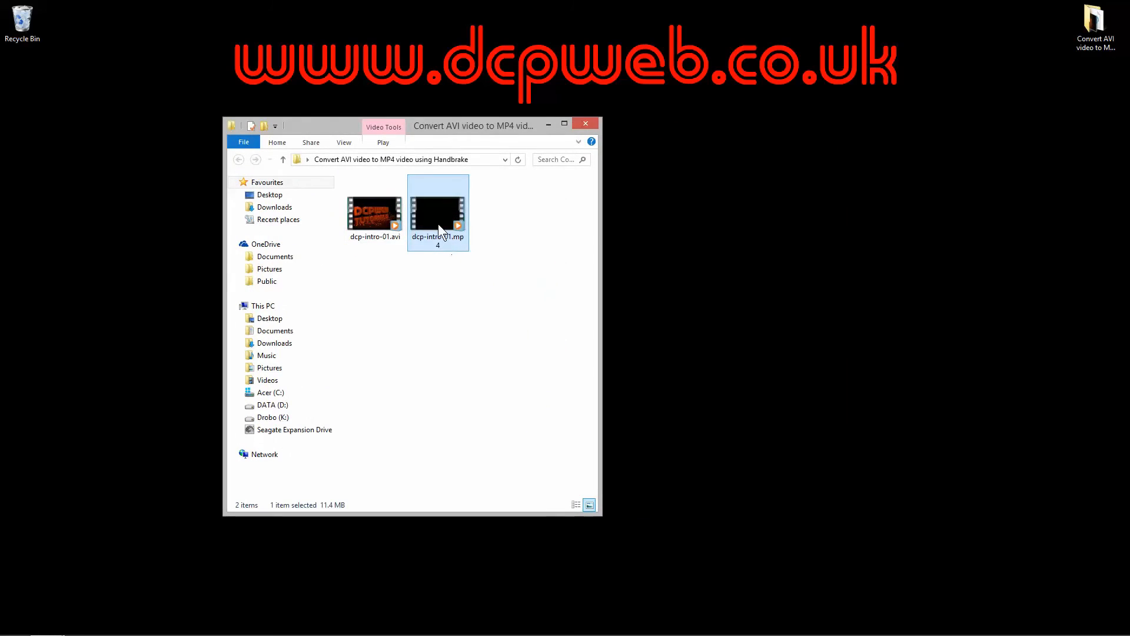
right_click(437, 221)
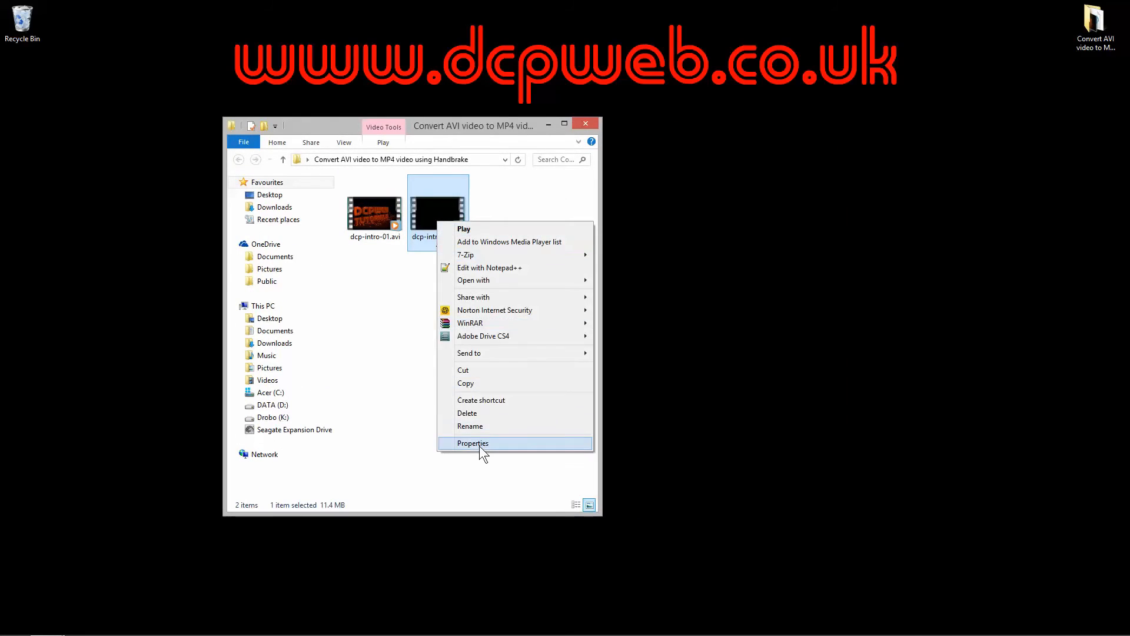
left_click(479, 446)
left_click(516, 249)
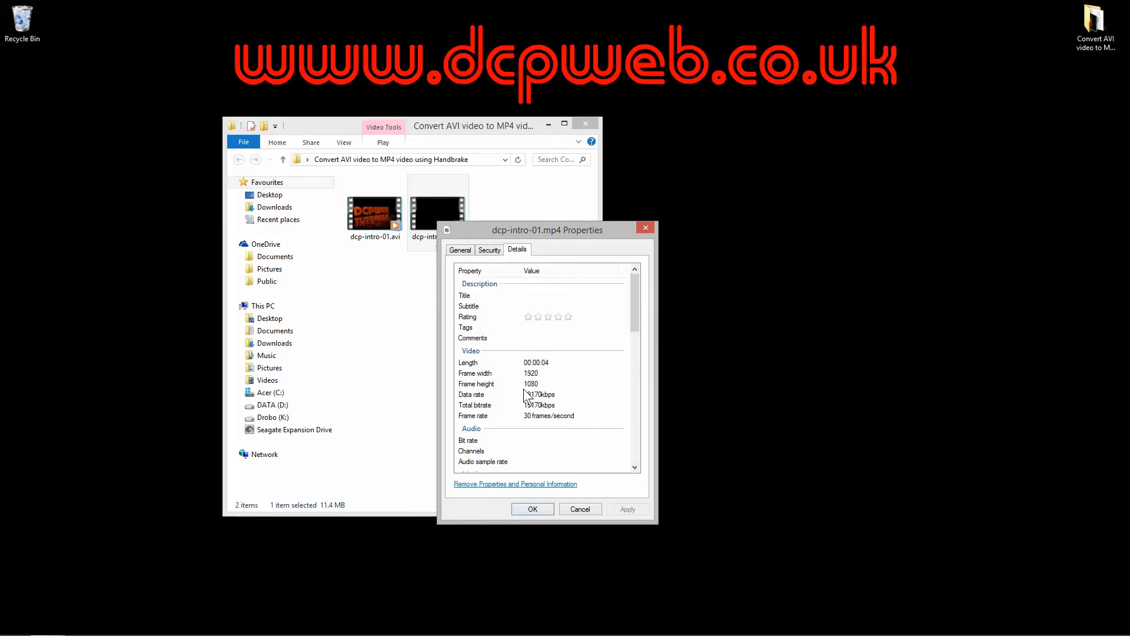
left_click(545, 415)
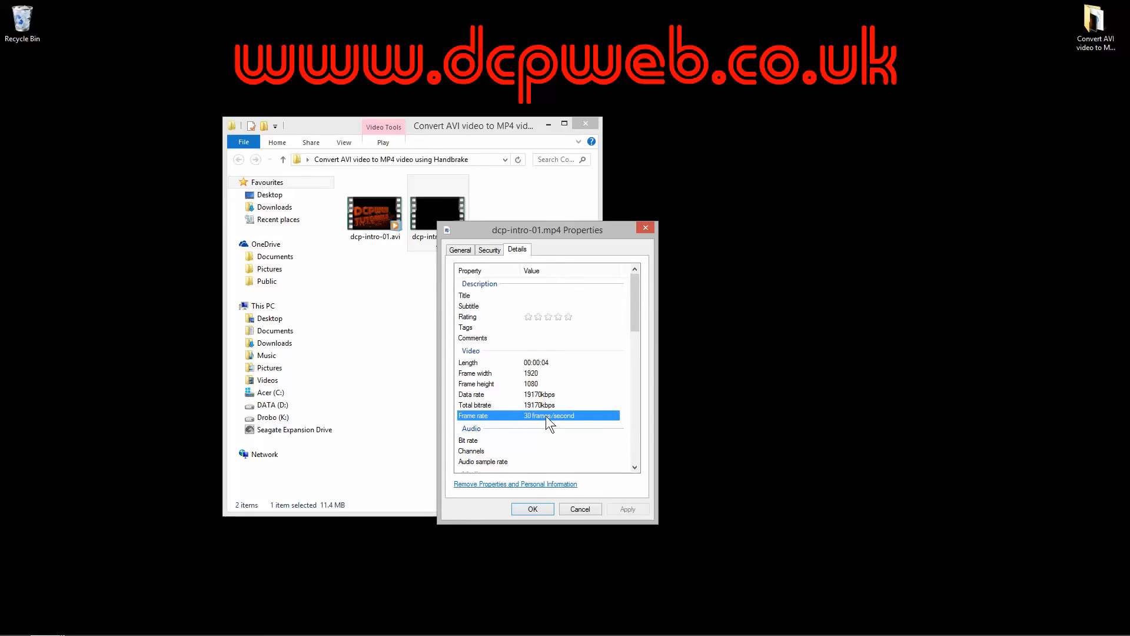
left_click(531, 373)
left_click(532, 384)
left_click(531, 373)
left_click(532, 384)
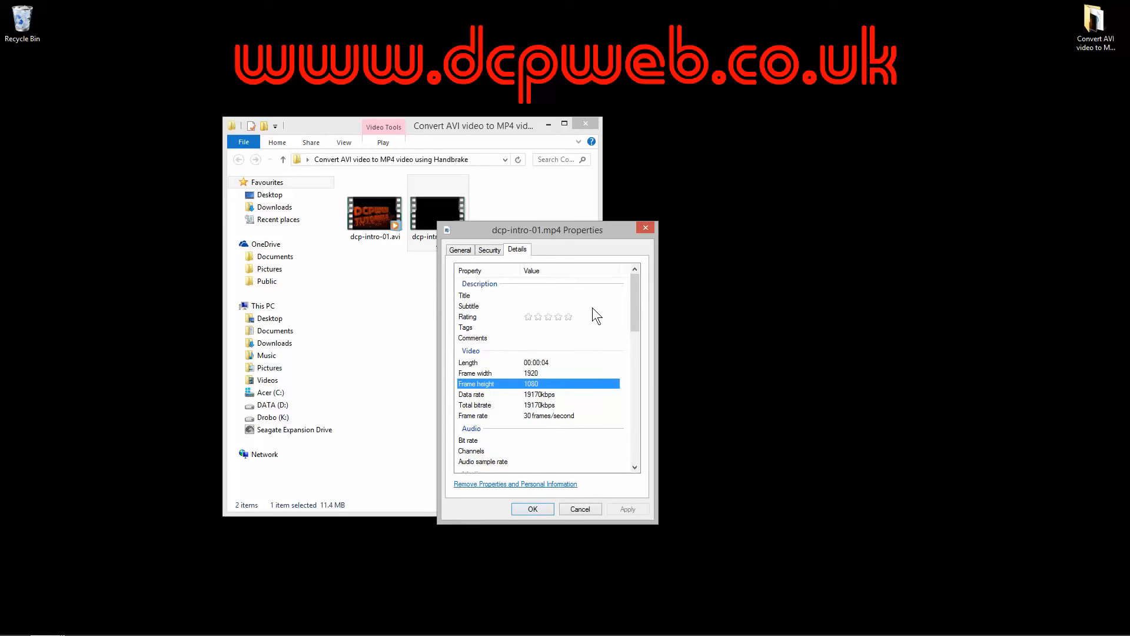
left_click(644, 228)
Play the converted dcp-intro-01.mp4 video from the output folder.
double_click(440, 216)
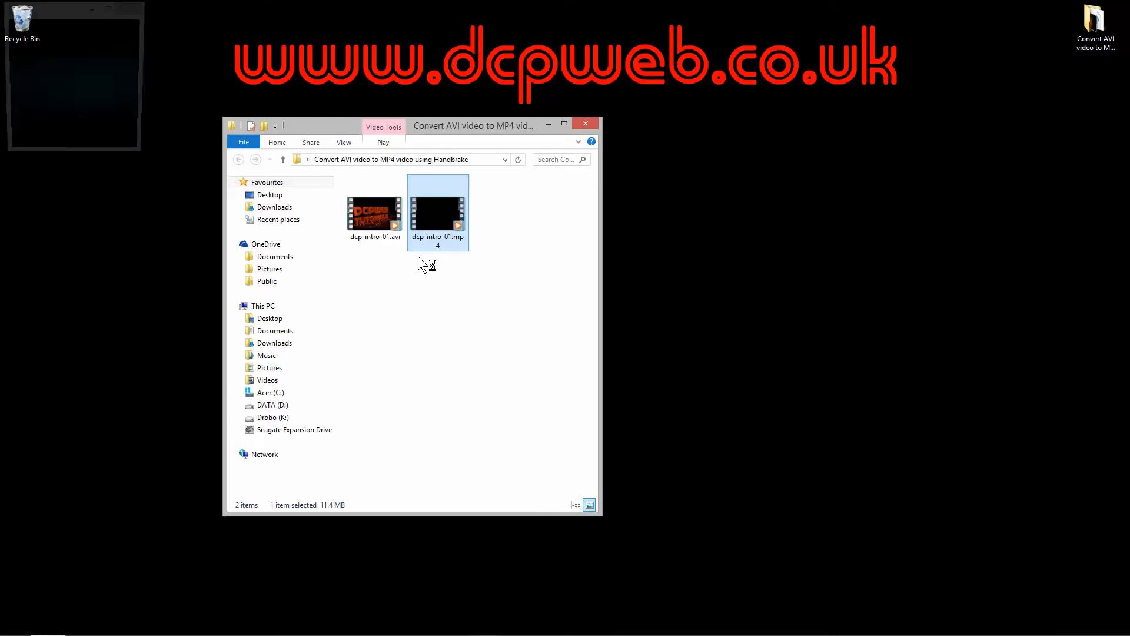